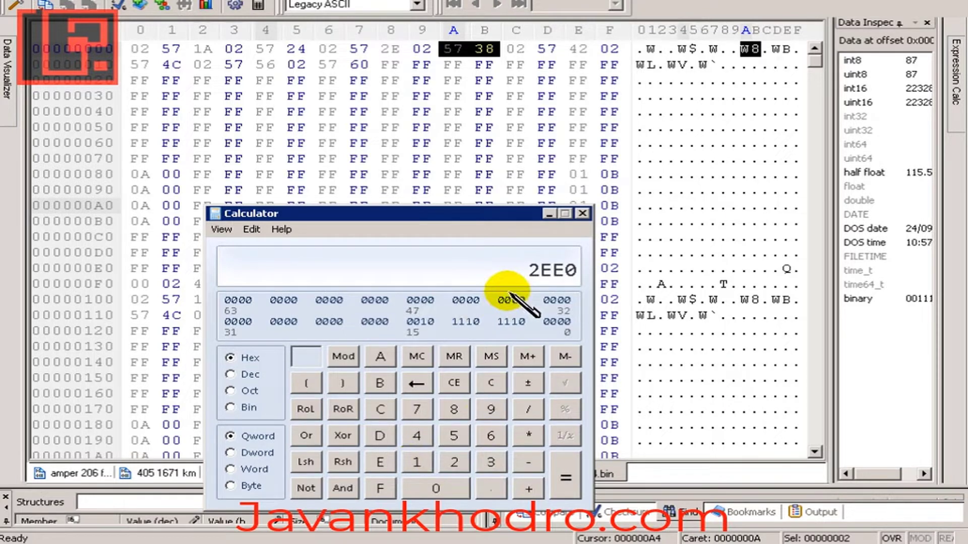
Try overwriting the bytes at offsets 0 and 3 of uro 4.bin with 00, and undo both edits
{"action": "left_click", "coordinate": [142, 49]}
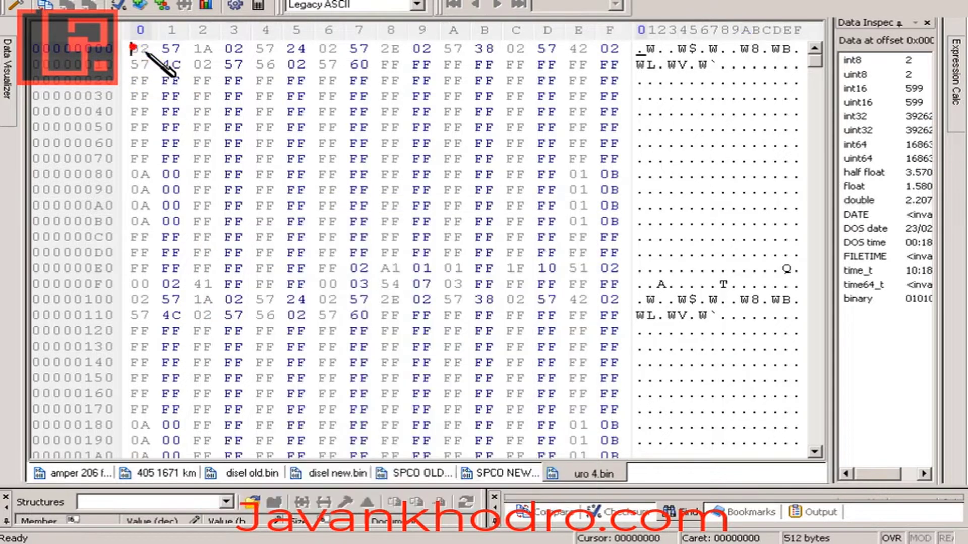
{"action": "double_click", "coordinate": [146, 50]}
{"action": "type", "text": "00"}
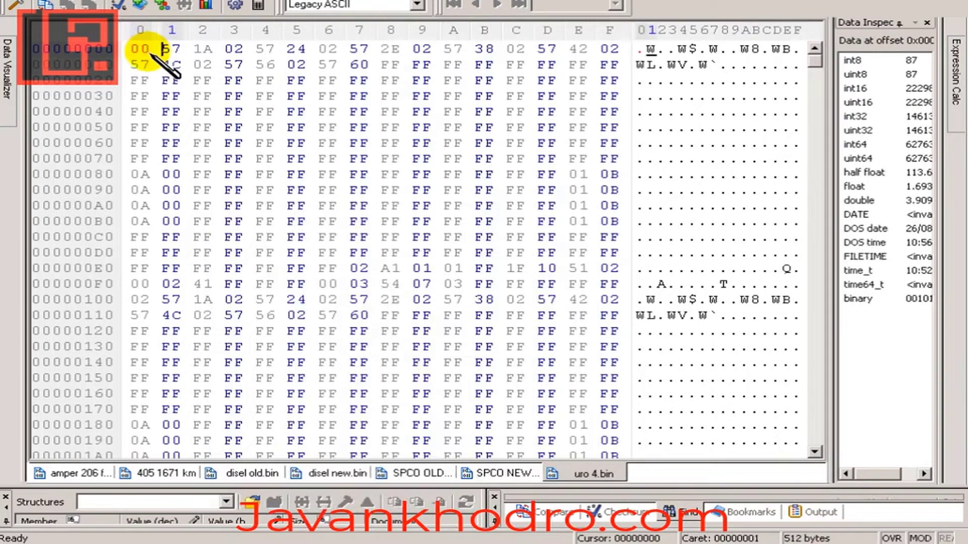
{"action": "left_click", "coordinate": [228, 50]}
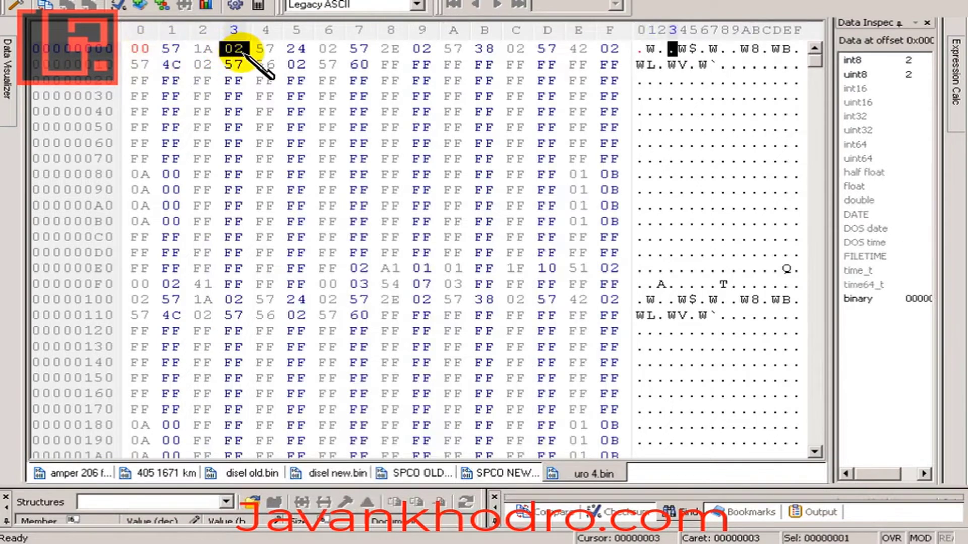
{"action": "type", "text": "00"}
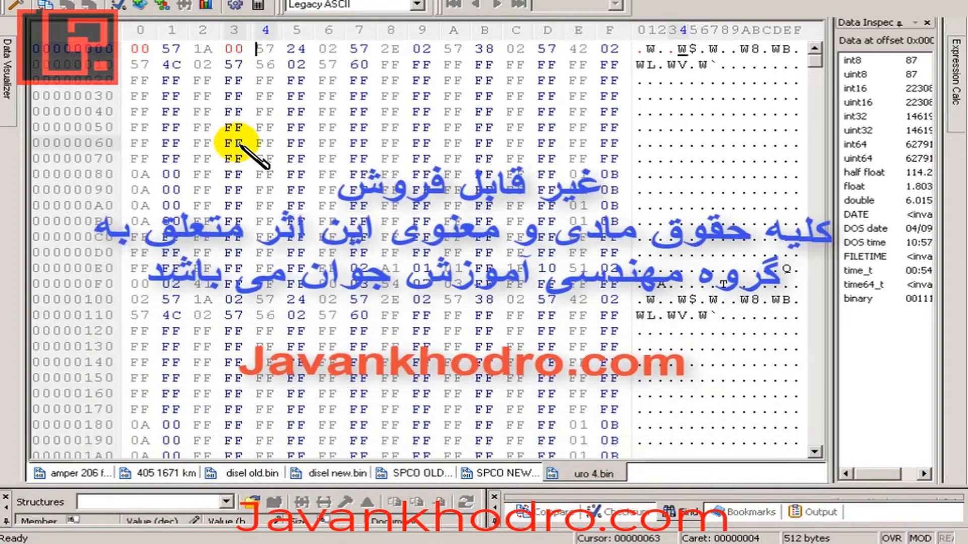
{"action": "key", "text": "ctrl+z"}
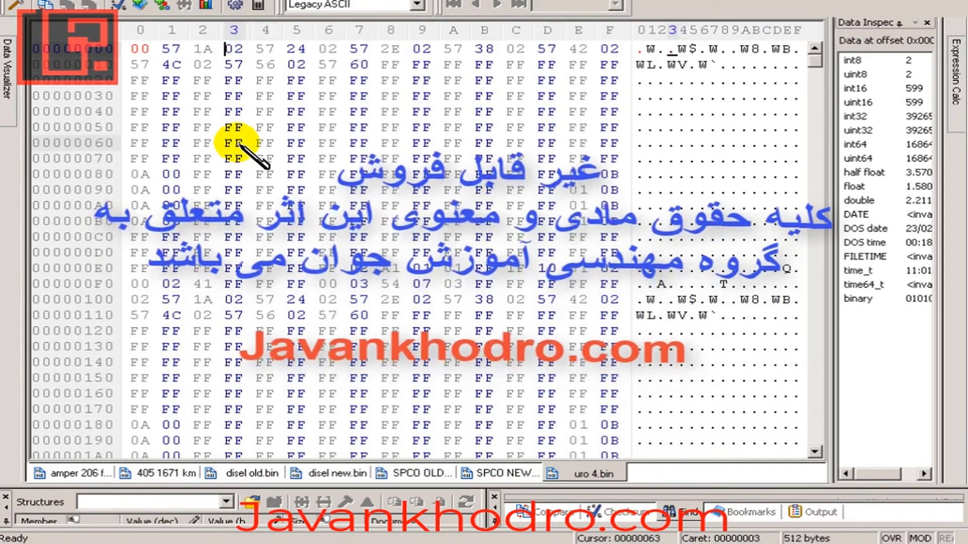
{"action": "key", "text": "ctrl+z"}
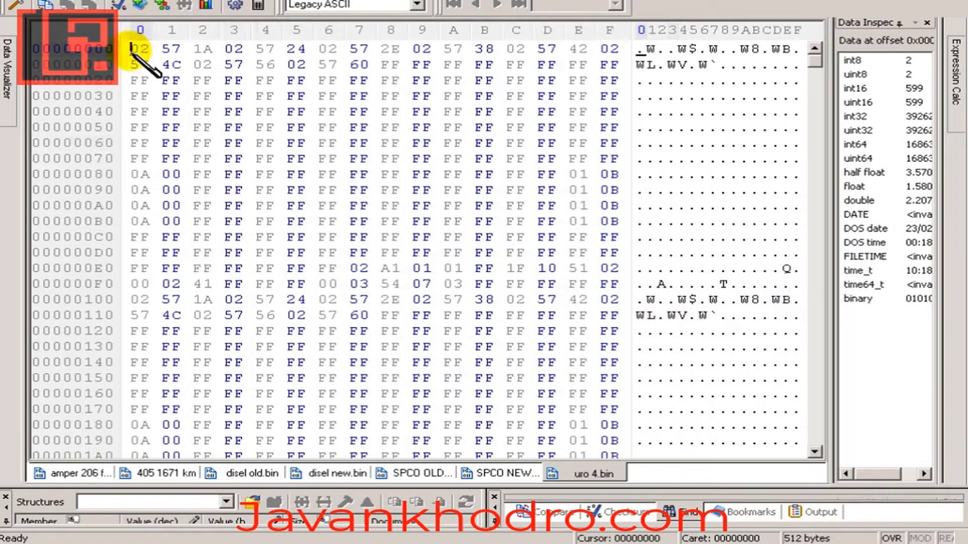
Copy the first three bytes of uro 4.bin into Calculator as a hexadecimal number and convert it to decimal
{"action": "left_click_drag", "start_coordinate": [135, 48], "coordinate": [204, 51]}
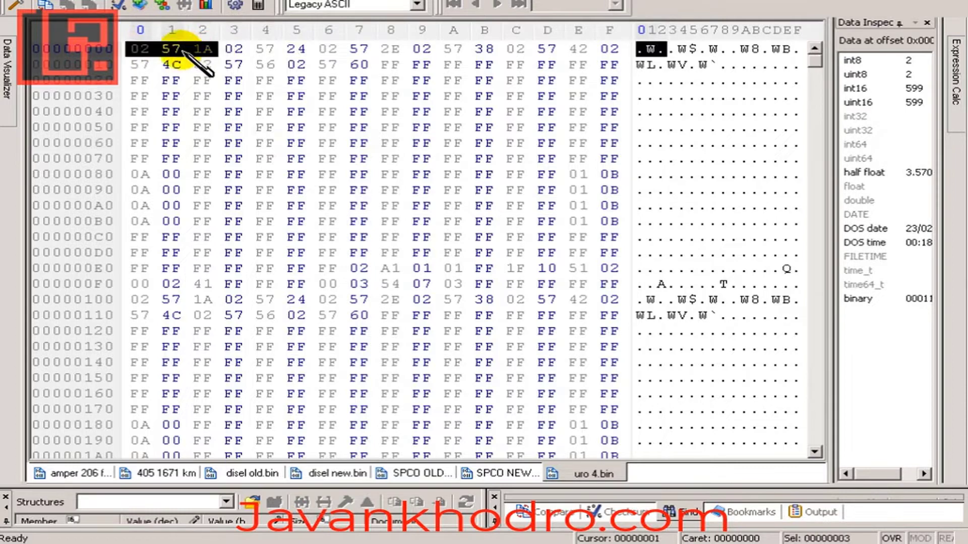
{"action": "right_click", "coordinate": [198, 53]}
{"action": "left_click", "coordinate": [226, 77]}
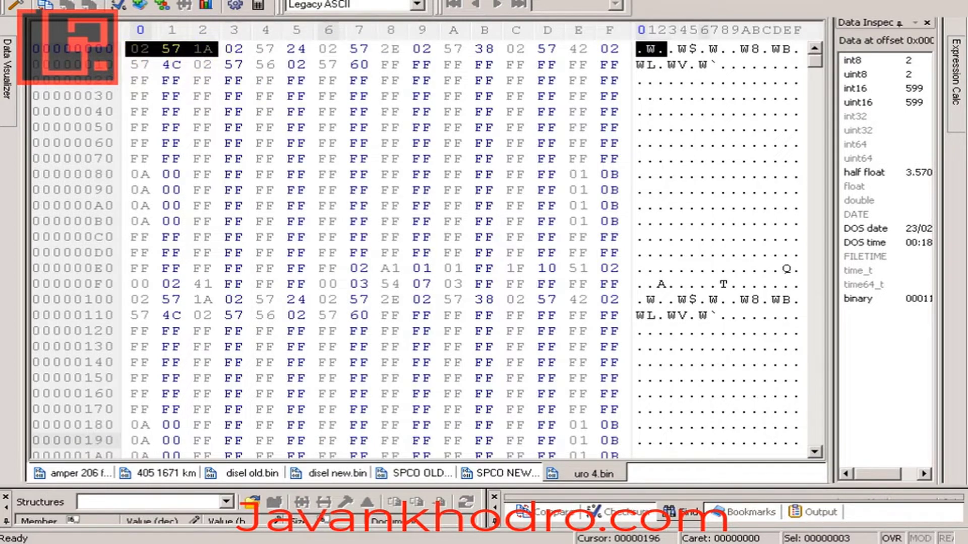
{"action": "right_click", "coordinate": [464, 277]}
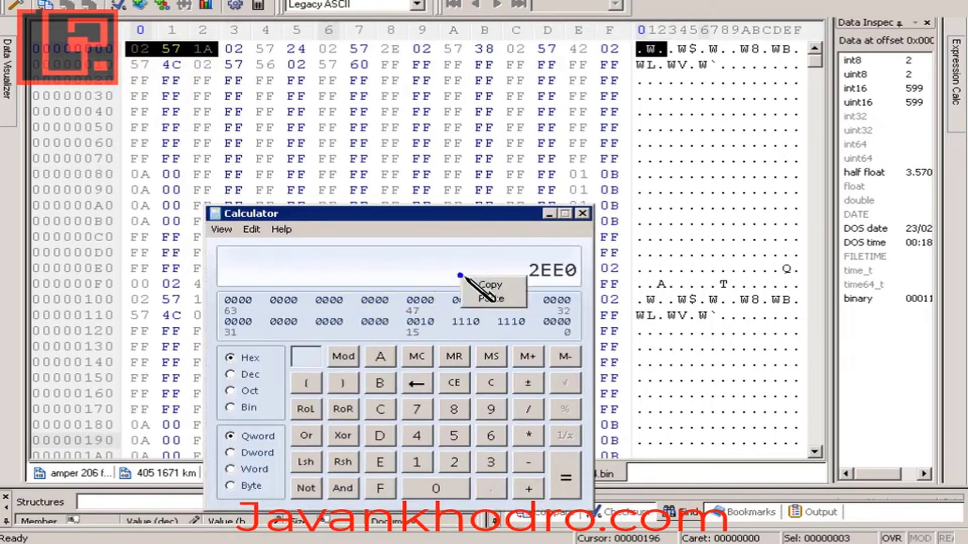
{"action": "left_click", "coordinate": [492, 299]}
{"action": "left_click", "coordinate": [230, 374]}
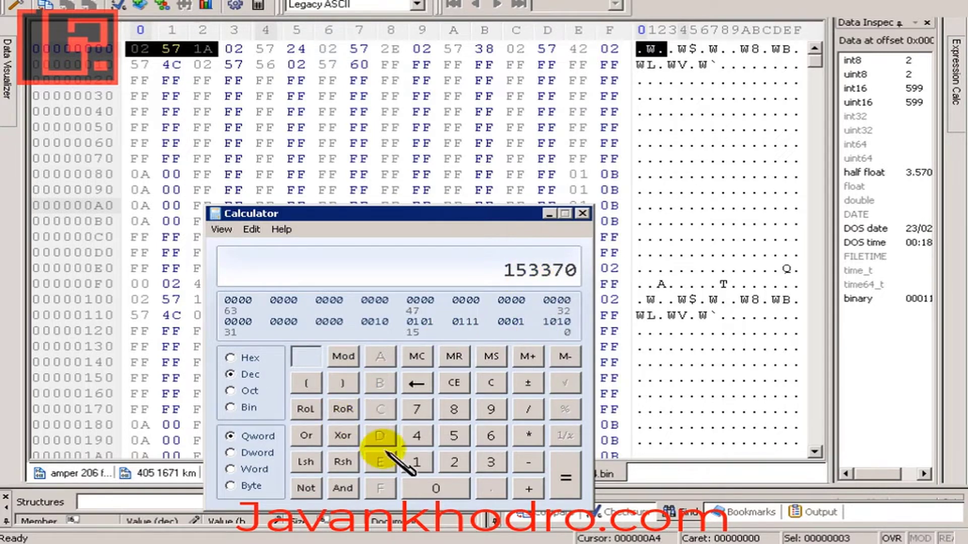
Convert the decimal value 12000 to hexadecimal
{"action": "left_click", "coordinate": [416, 462]}
{"action": "left_click", "coordinate": [453, 462]}
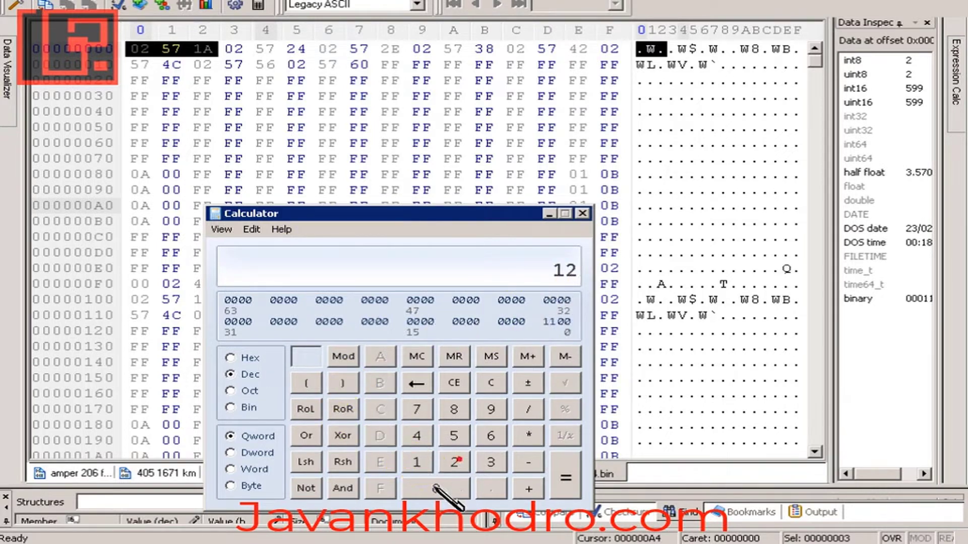
{"action": "left_click", "coordinate": [435, 488]}
{"action": "left_click", "coordinate": [435, 487]}
{"action": "left_click", "coordinate": [435, 488]}
{"action": "left_click", "coordinate": [231, 358]}
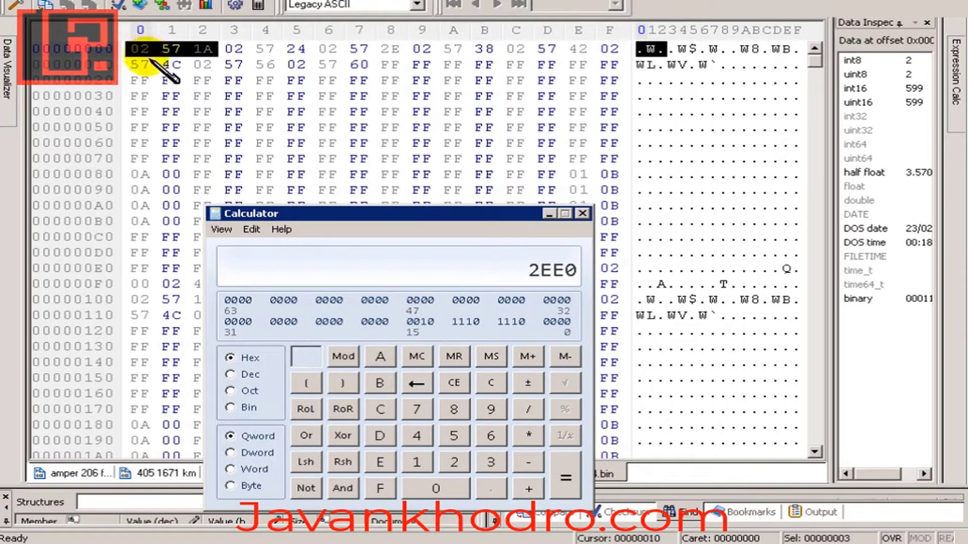
Enter 170000 as a decimal value and convert it to hexadecimal
{"action": "left_click", "coordinate": [231, 374]}
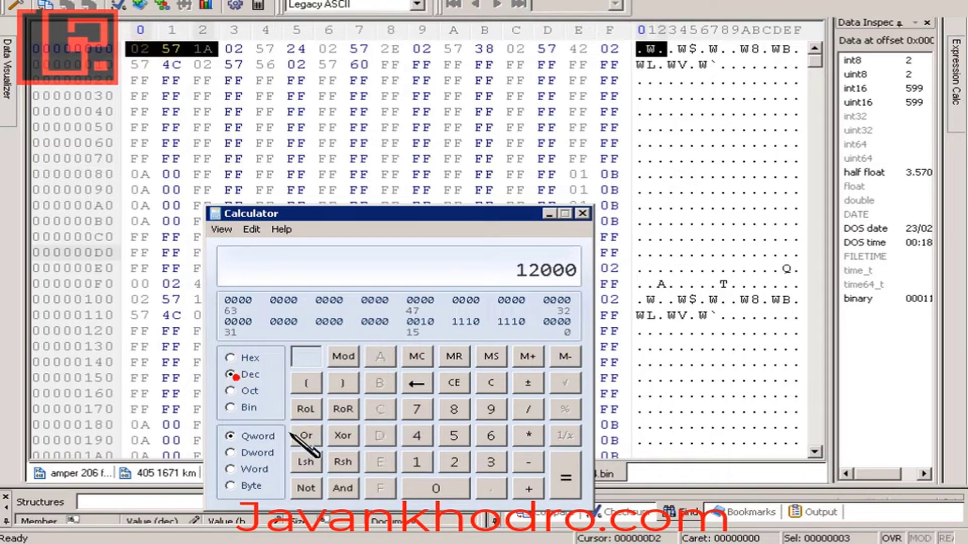
{"action": "left_click", "coordinate": [416, 463]}
{"action": "left_click", "coordinate": [418, 412]}
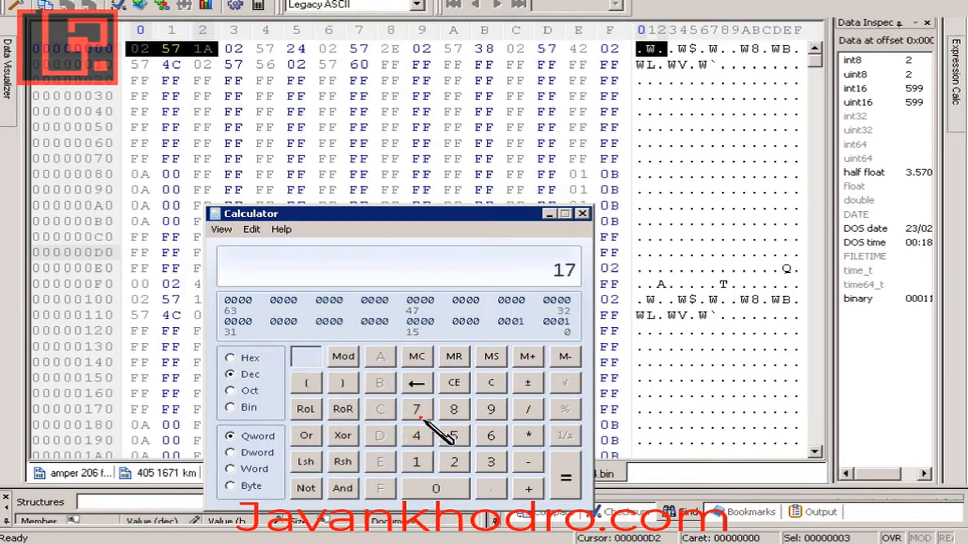
{"action": "left_click", "coordinate": [434, 488]}
{"action": "left_click", "coordinate": [434, 487]}
{"action": "left_click", "coordinate": [435, 488]}
{"action": "left_click", "coordinate": [435, 488]}
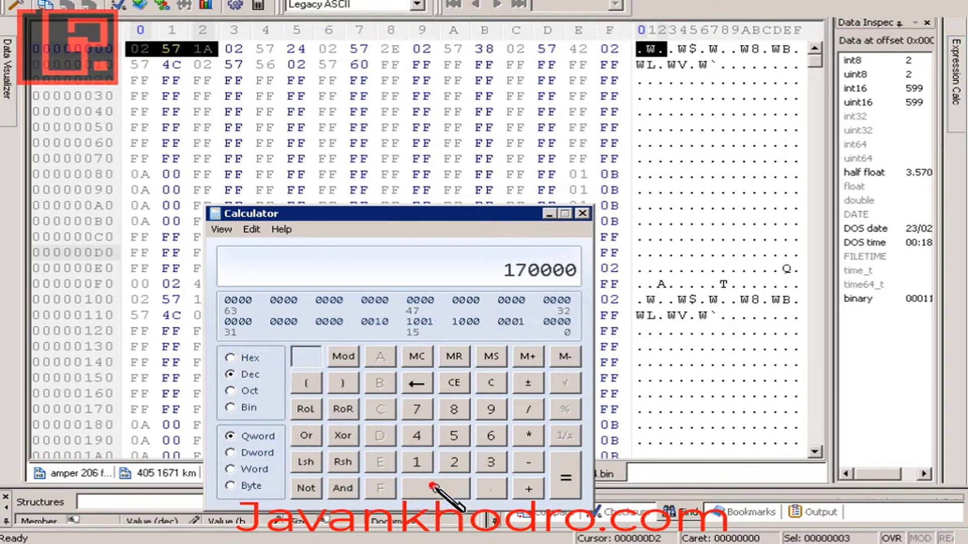
{"action": "left_click", "coordinate": [231, 358]}
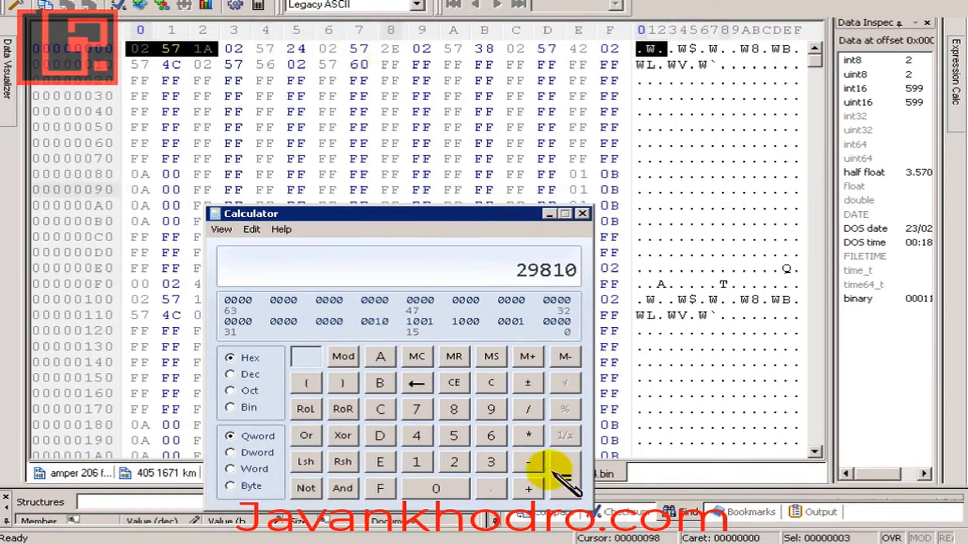
Add hexadecimal 10 to the converted mileage twice, and check the sum in decimal before returning to hexadecimal
{"action": "left_click", "coordinate": [416, 462]}
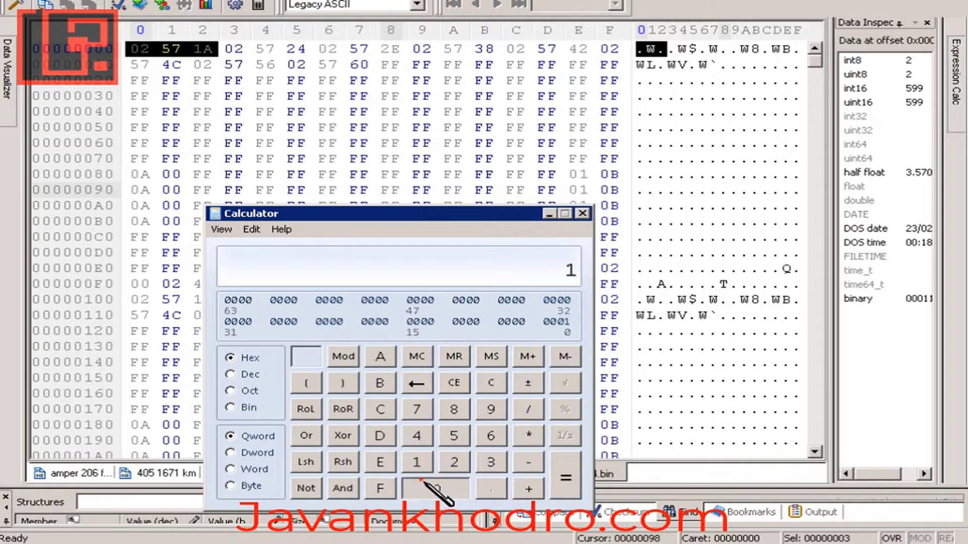
{"action": "left_click", "coordinate": [436, 488]}
{"action": "left_click", "coordinate": [566, 478]}
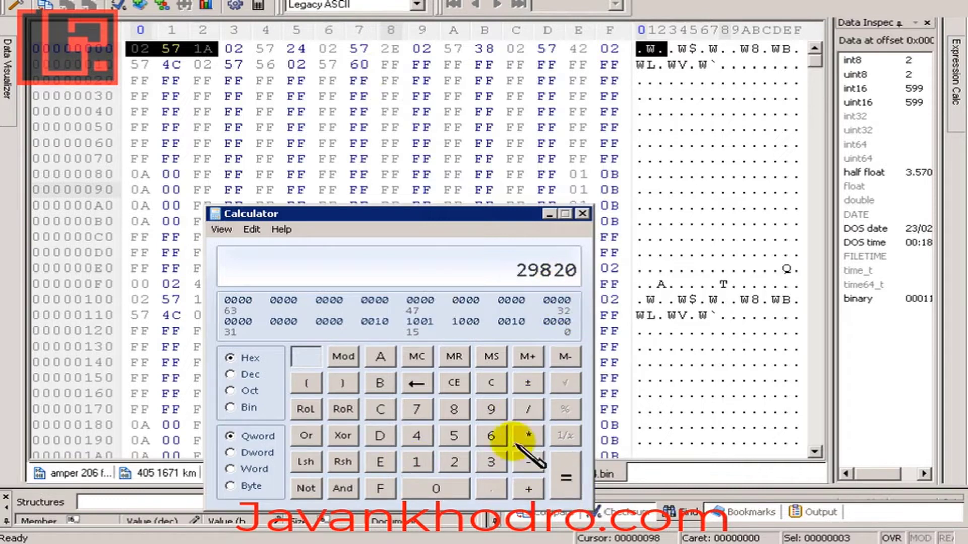
{"action": "left_click", "coordinate": [414, 464]}
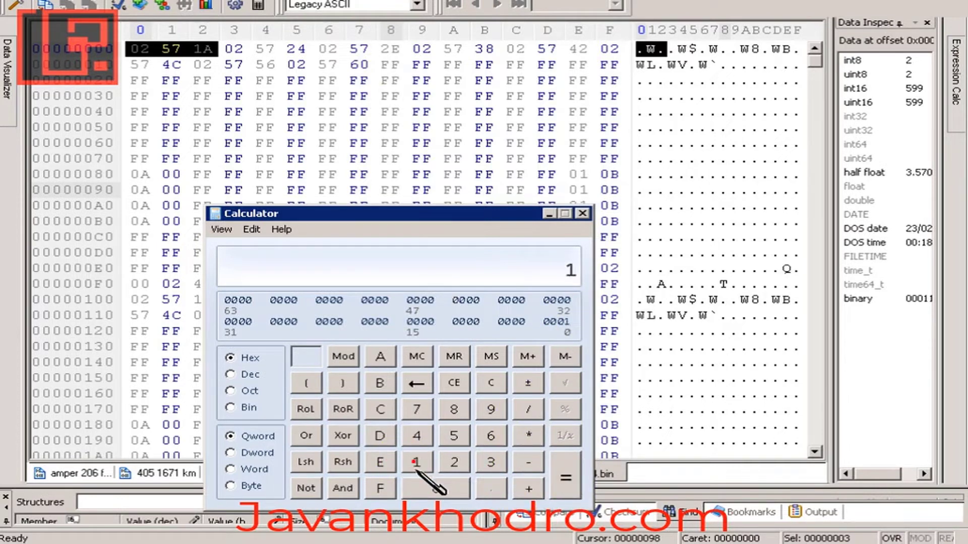
{"action": "left_click", "coordinate": [437, 488]}
{"action": "left_click", "coordinate": [565, 477]}
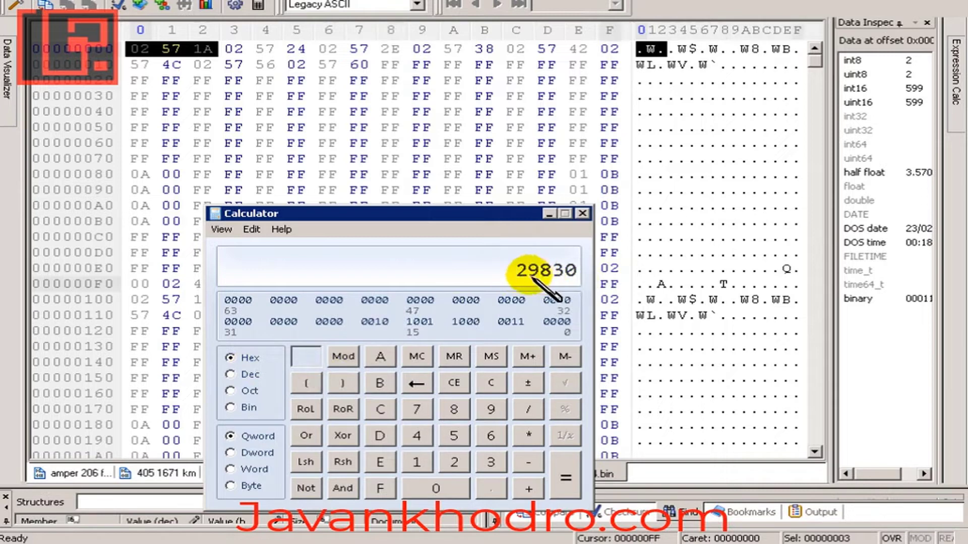
{"action": "left_click", "coordinate": [231, 374]}
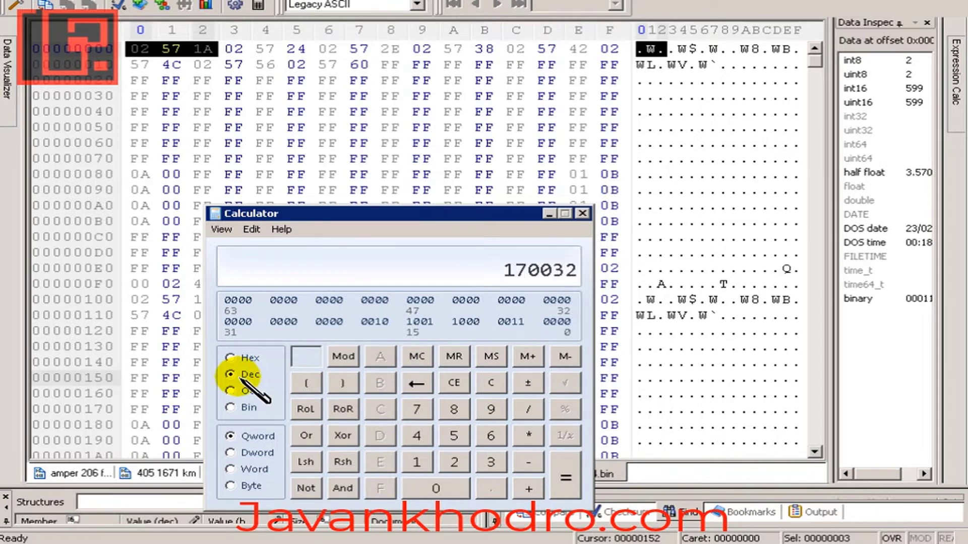
{"action": "left_click", "coordinate": [239, 358]}
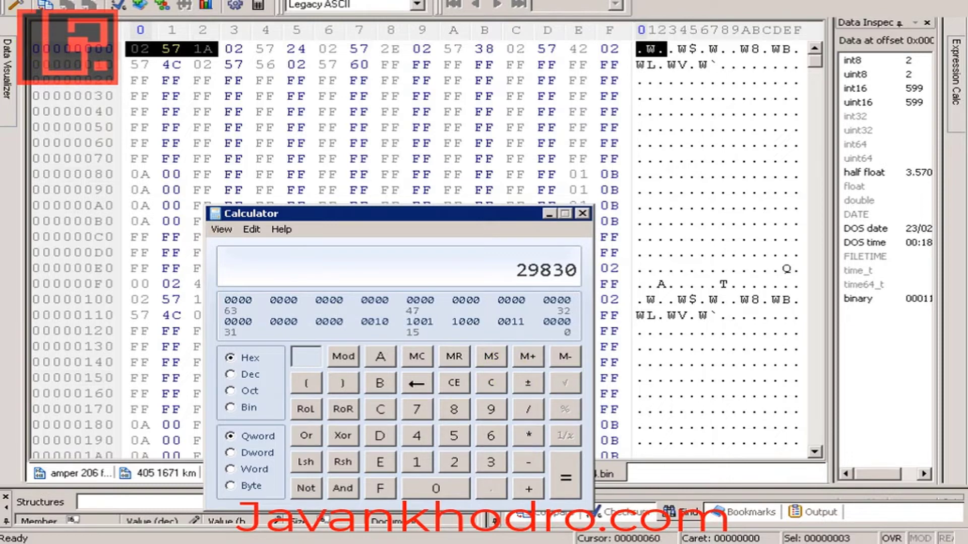
Check the BIN files in the km folder from the hex editor without opening any of them
{"action": "key", "text": "ctrl+o"}
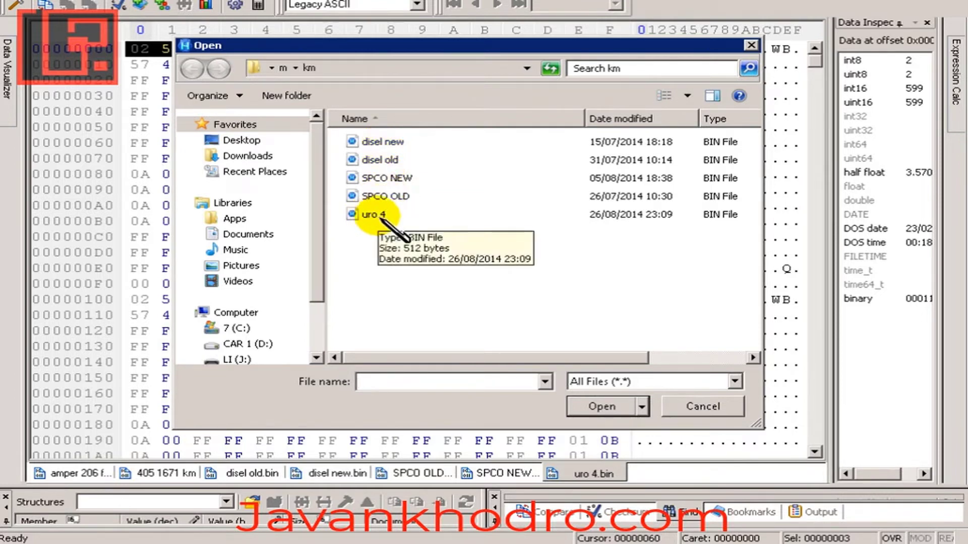
{"action": "left_click", "coordinate": [703, 406]}
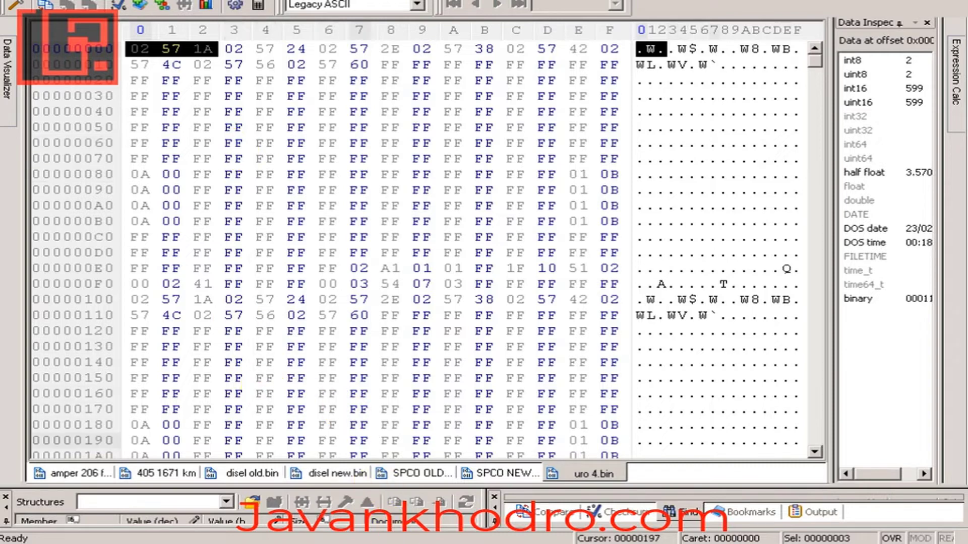
Switch to TachoSoft's Mileage Calculator and display the mileage storage layout for KIA Rio - 93c46 - 2004-2007 years
{"action": "left_click", "coordinate": [409, 512]}
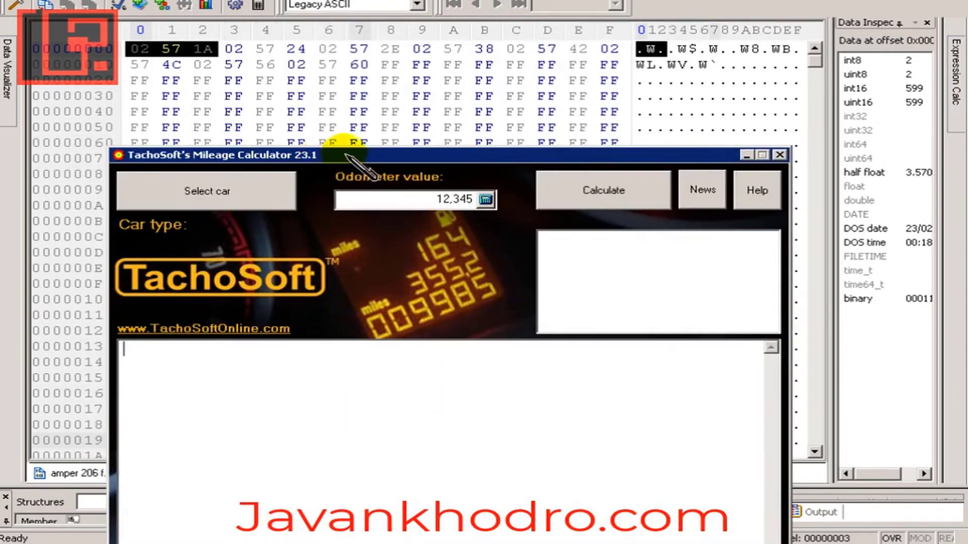
{"action": "left_click_drag", "start_coordinate": [353, 154], "coordinate": [325, 0]}
{"action": "left_click", "coordinate": [166, 36]}
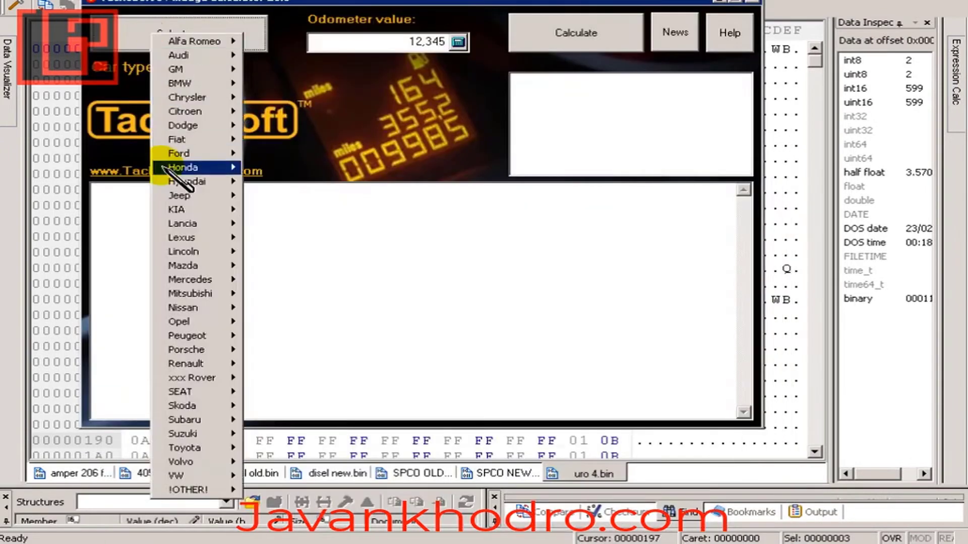
{"action": "mouse_move", "coordinate": [183, 213]}
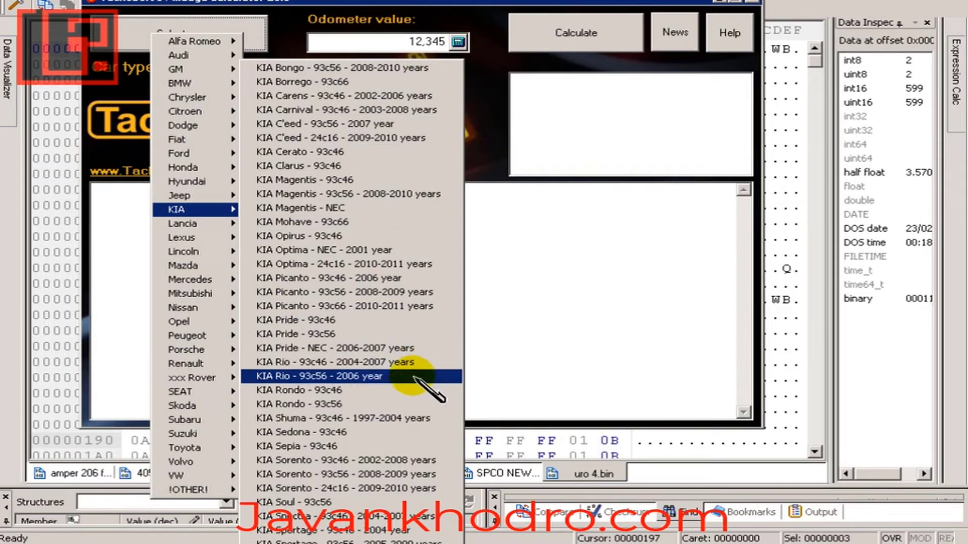
{"action": "left_click", "coordinate": [368, 362]}
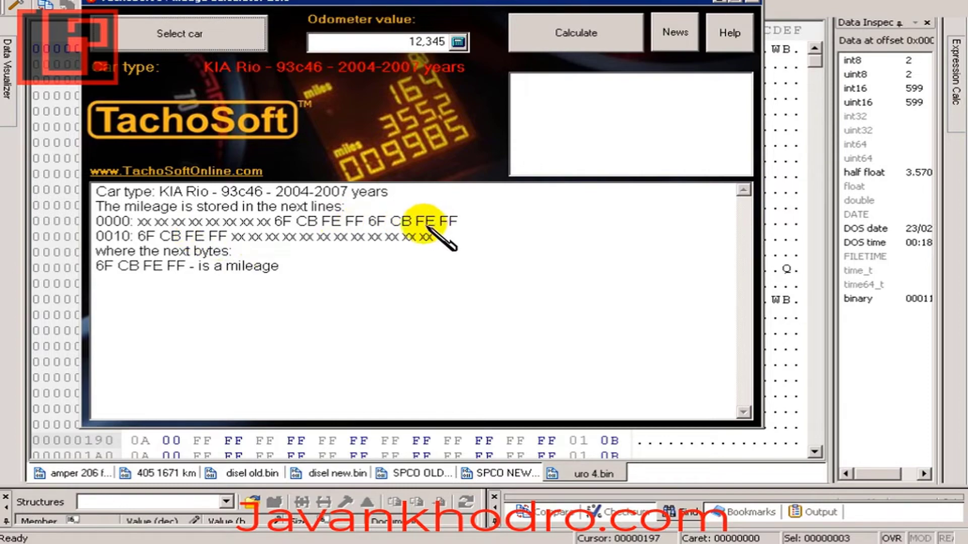
Display the mileage storage layout for Renault Logan - 93c56 - 2005 year
{"action": "left_click", "coordinate": [174, 39]}
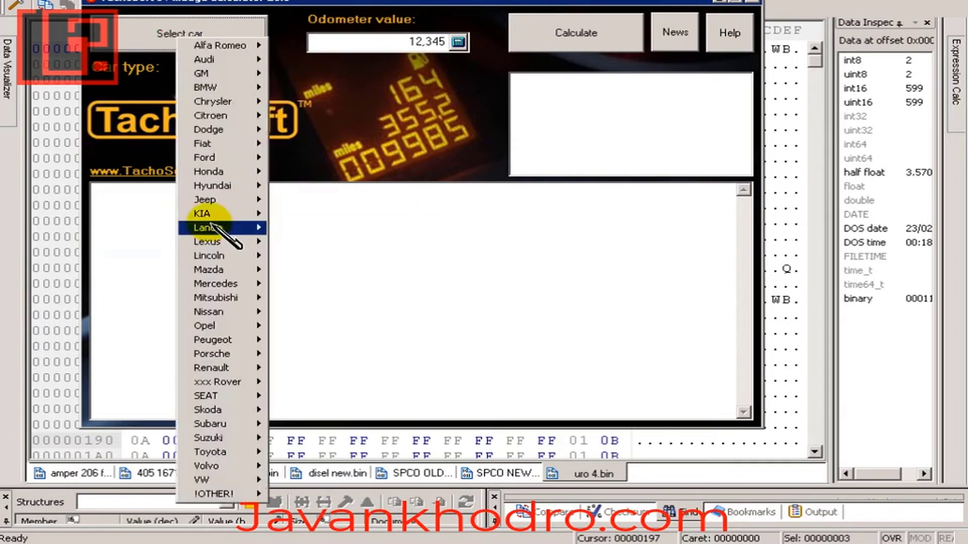
{"action": "mouse_move", "coordinate": [226, 319]}
{"action": "mouse_move", "coordinate": [220, 341]}
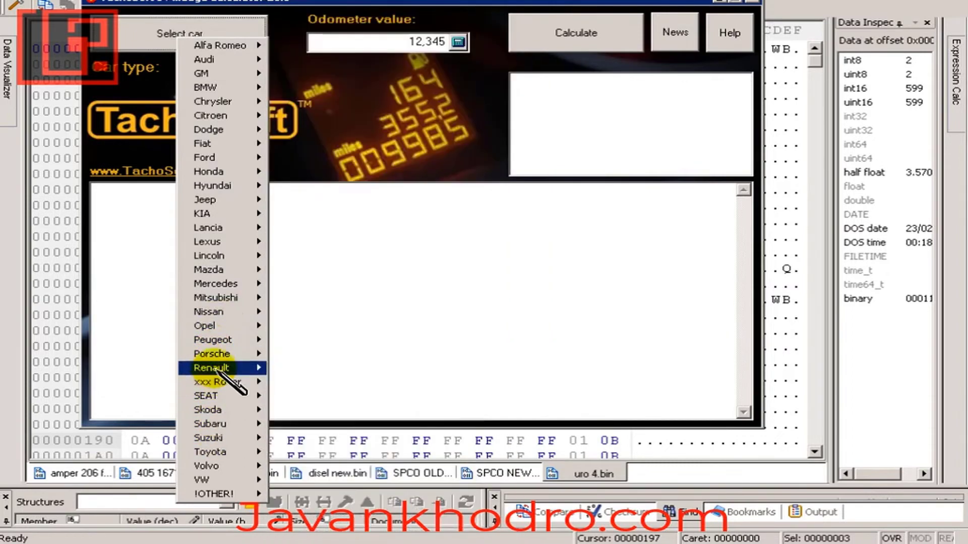
{"action": "mouse_move", "coordinate": [255, 369]}
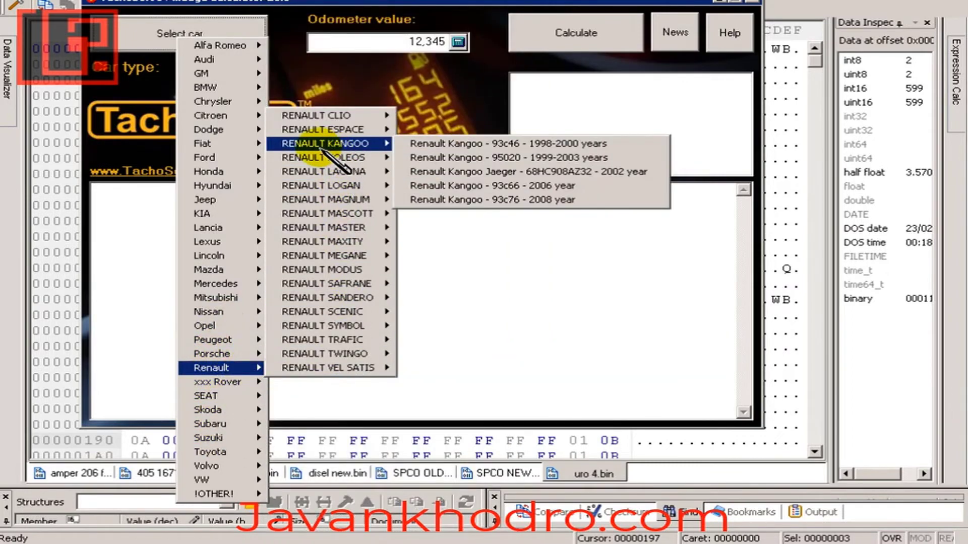
{"action": "mouse_move", "coordinate": [321, 172]}
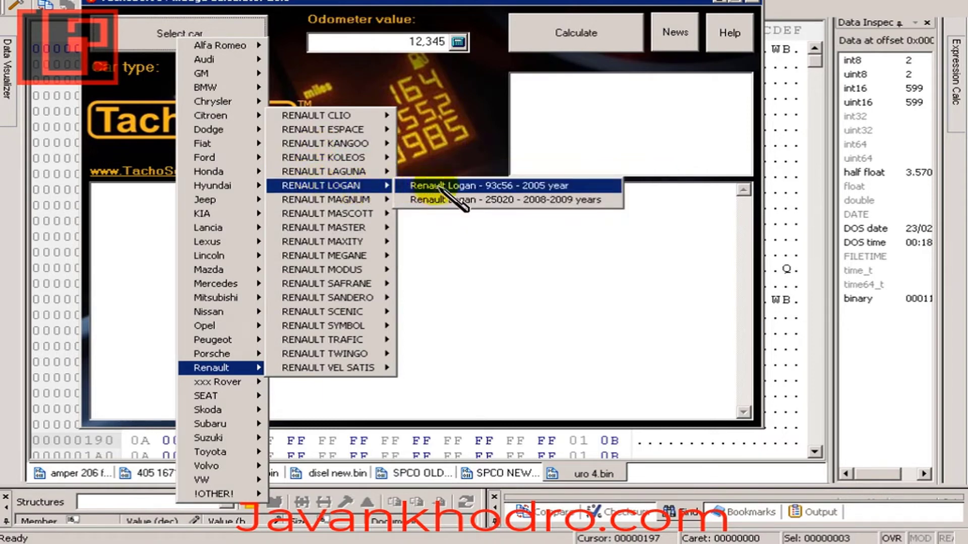
{"action": "left_click", "coordinate": [530, 186]}
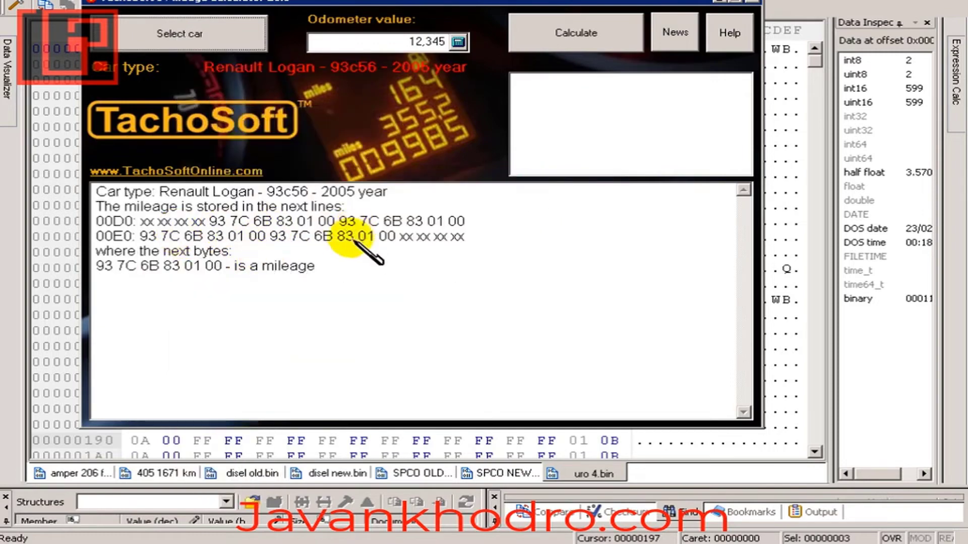
Display the mileage layout for Renault Logan - 25020 - 2008-2009 years, and return to the uro 4.bin dump in the hex editor
{"action": "left_click", "coordinate": [177, 46]}
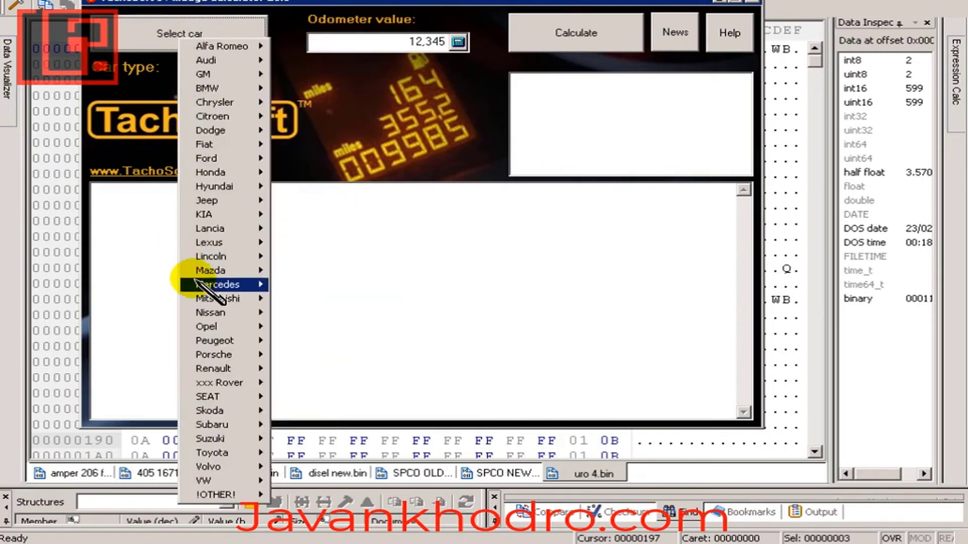
{"action": "mouse_move", "coordinate": [214, 371]}
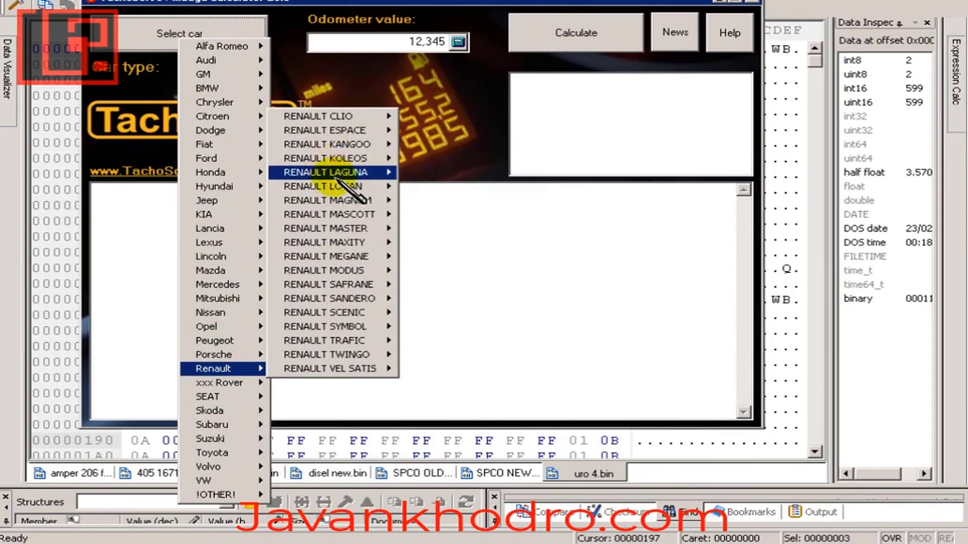
{"action": "mouse_move", "coordinate": [343, 186]}
{"action": "left_click", "coordinate": [481, 201]}
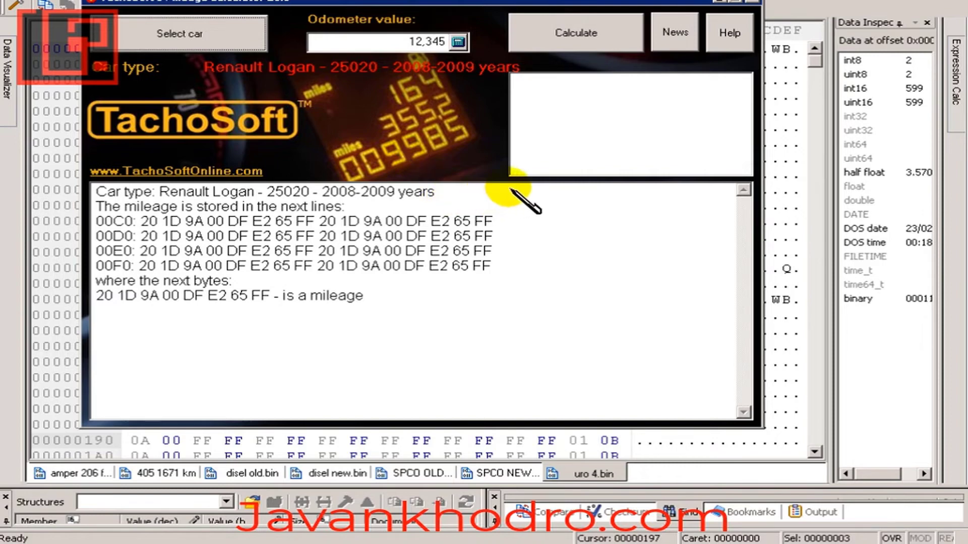
{"action": "key", "text": "alt+Tab"}
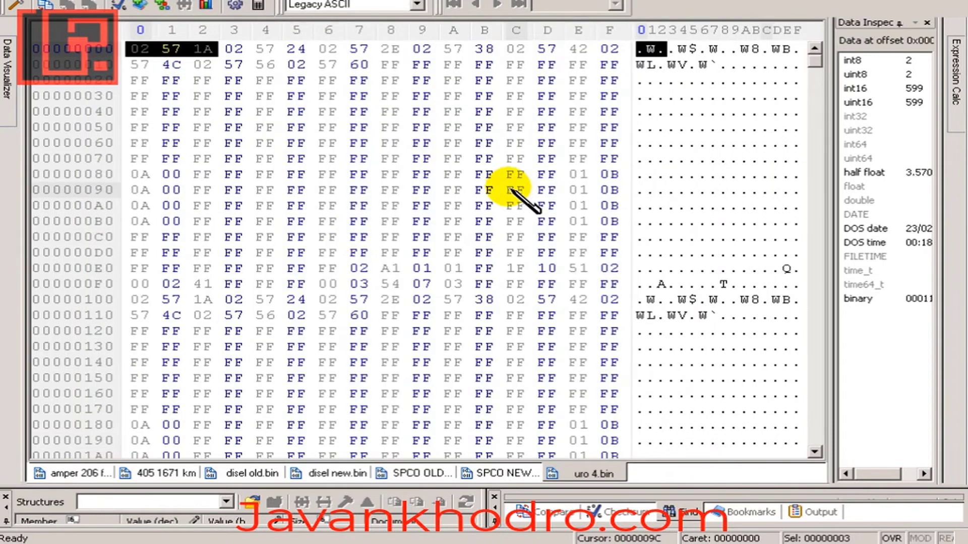